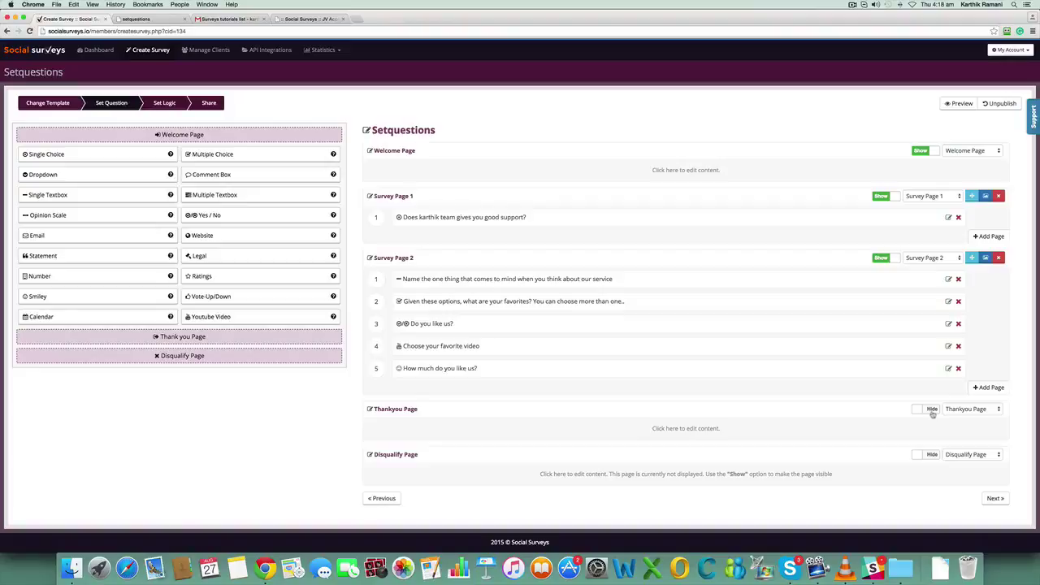
Set the Thankyou Page Hide/Show toggle to Show
left_click(932, 413)
left_click(928, 410)
left_click(928, 410)
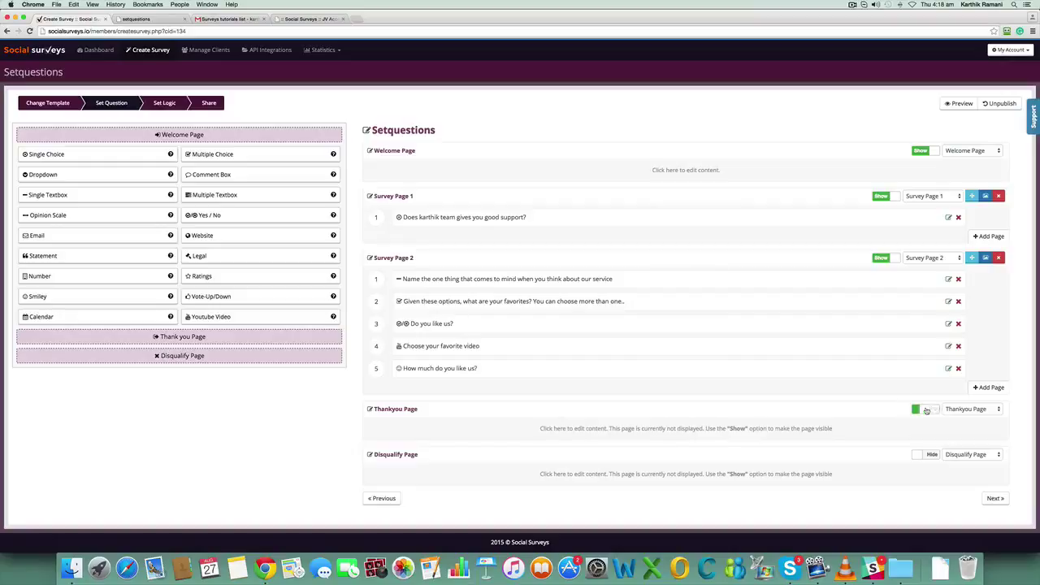
Open the Thankyou Page editor and switch on a grid overlay over its background photo
left_click(692, 430)
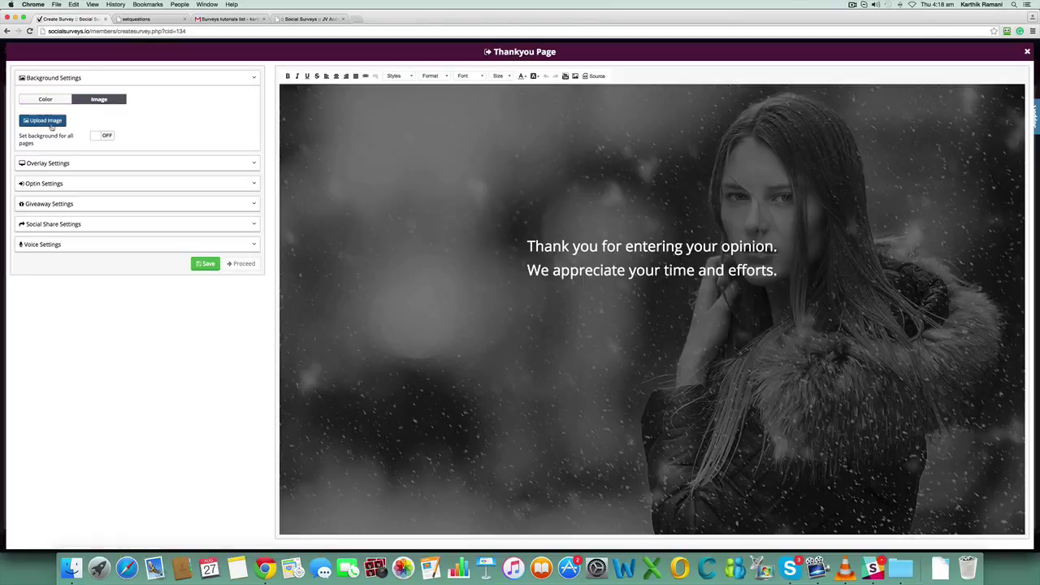
left_click(57, 163)
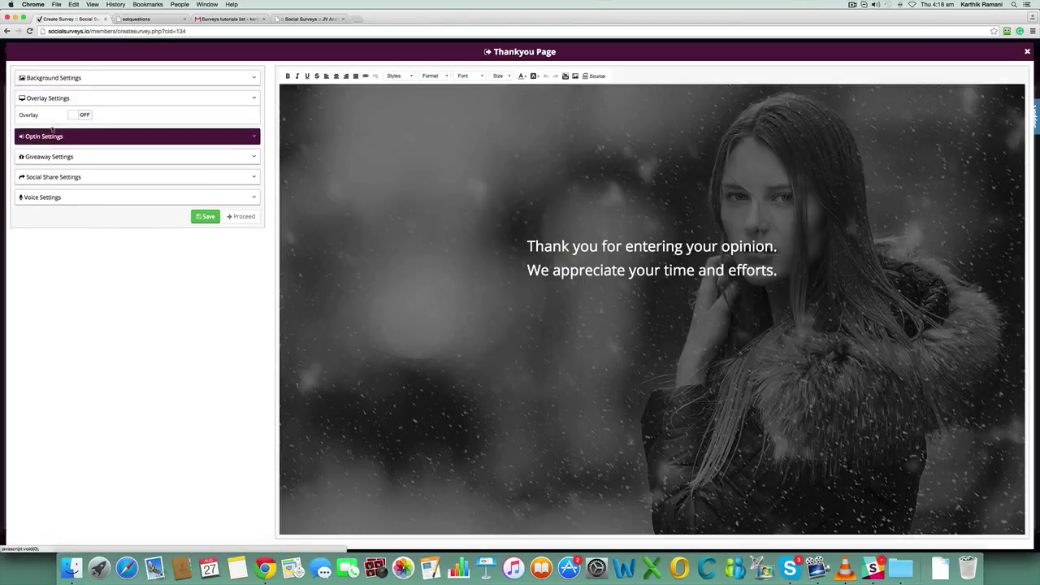
left_click(81, 115)
left_click(124, 146)
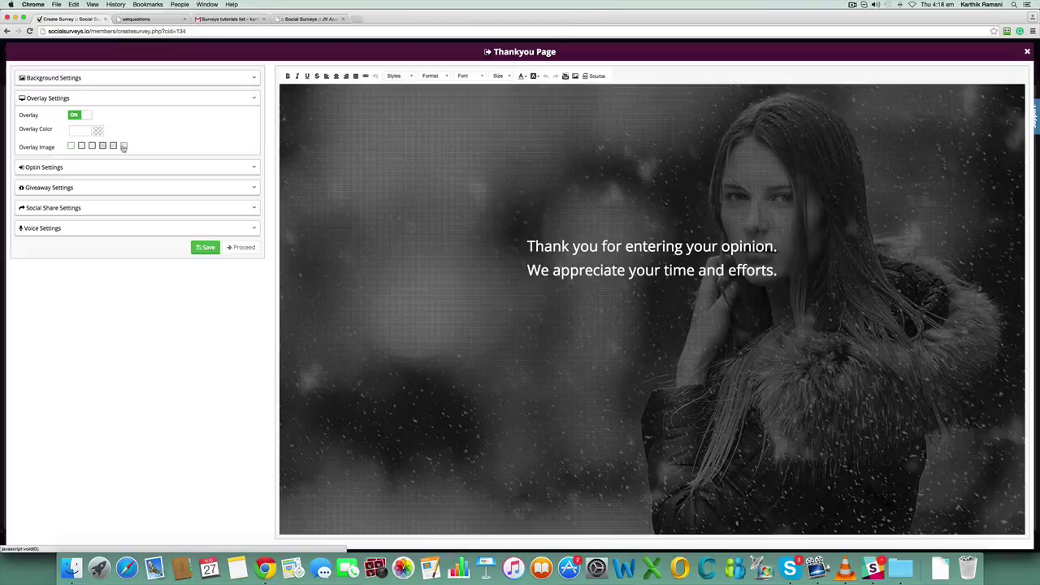
left_click(81, 167)
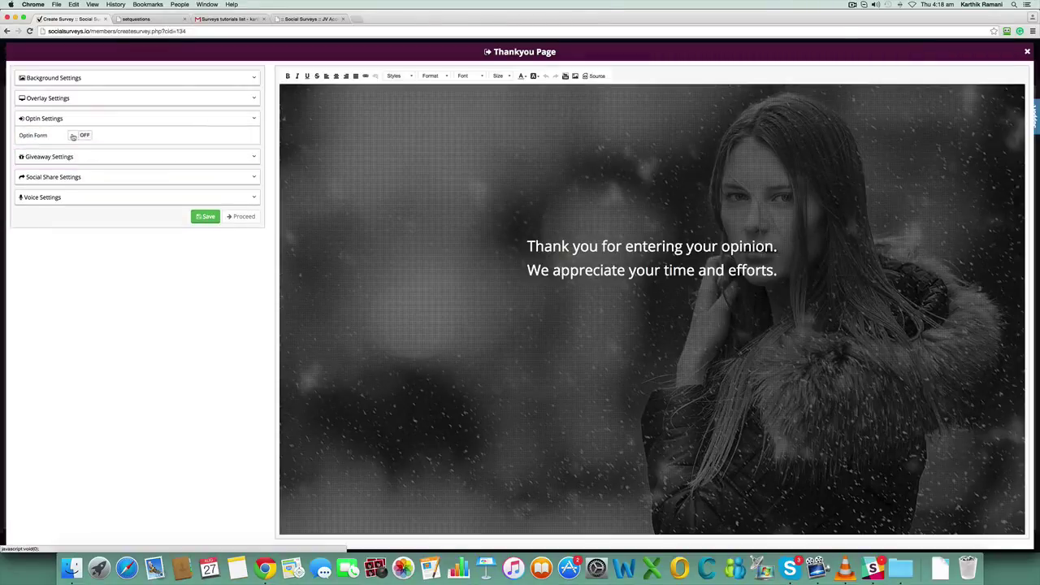
Turn on the opt-in form with Name, Email ID and Phone Number fields
left_click(80, 135)
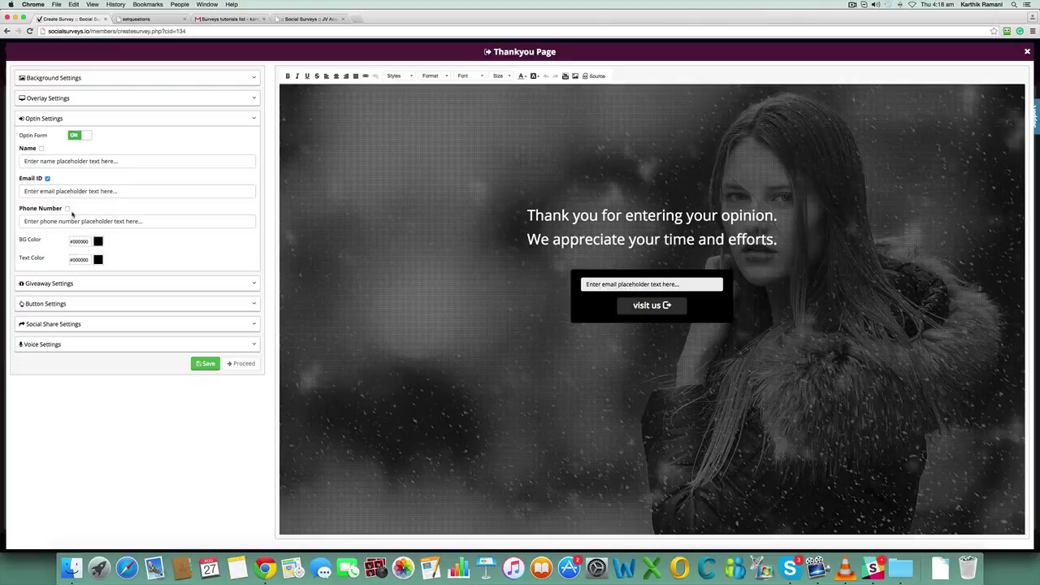
triple_click(101, 161)
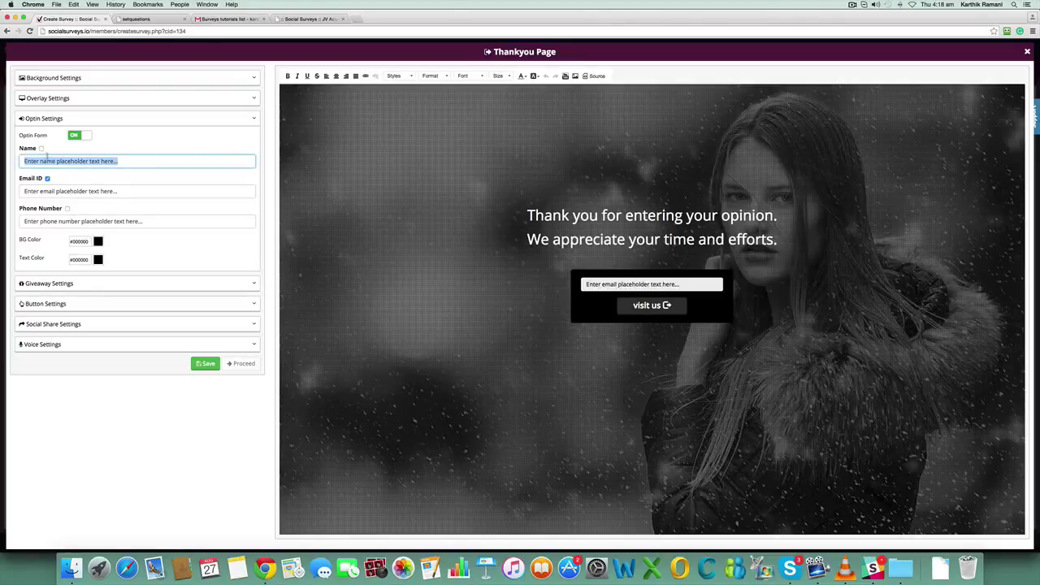
left_click(41, 150)
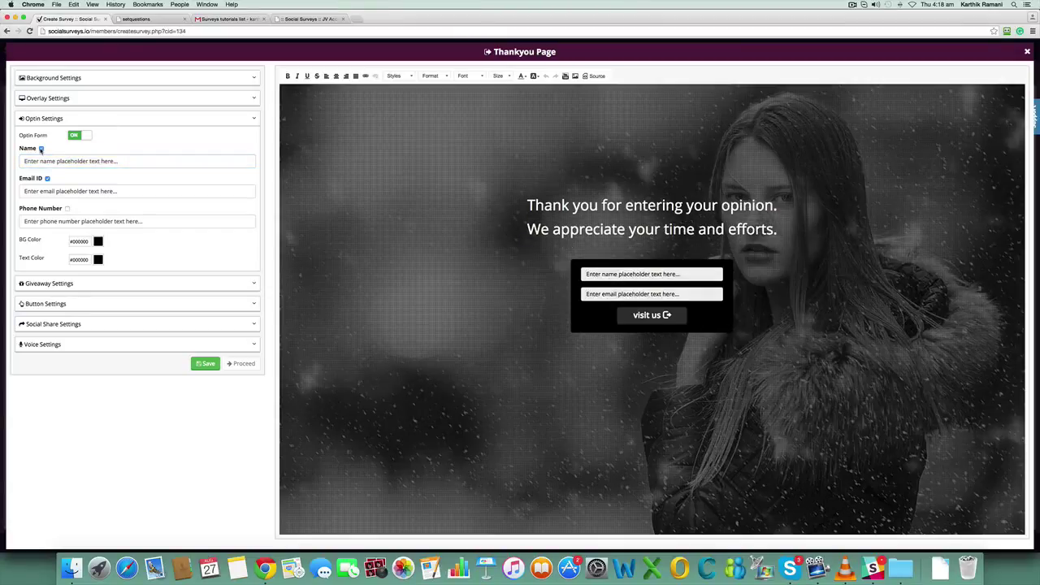
left_click(41, 149)
left_click(48, 178)
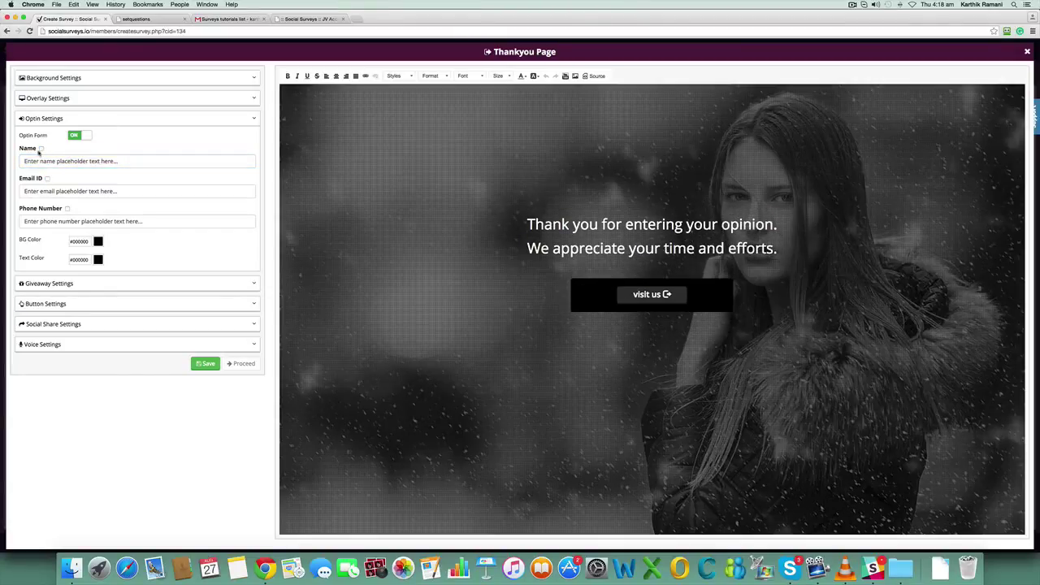
left_click(41, 150)
left_click(47, 178)
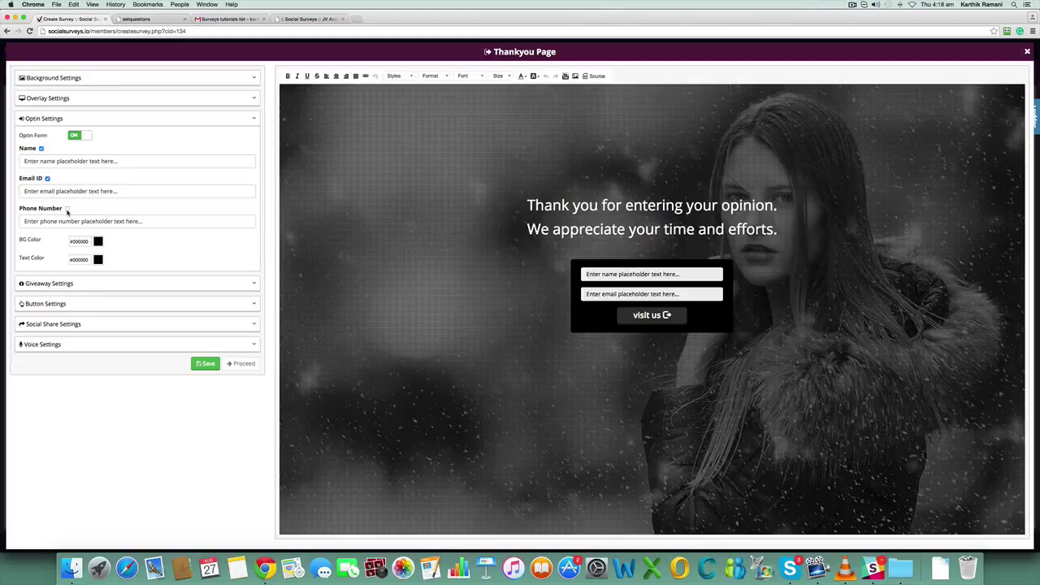
left_click(67, 209)
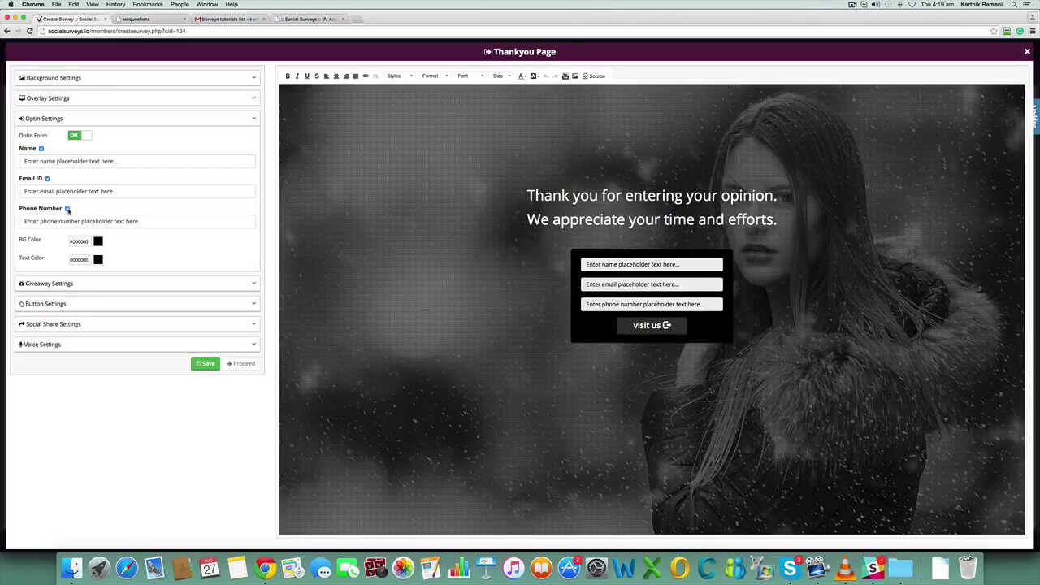
Colour the opt-in form with background #603c3c and text #631212
left_click(98, 241)
left_click(100, 273)
left_click(89, 286)
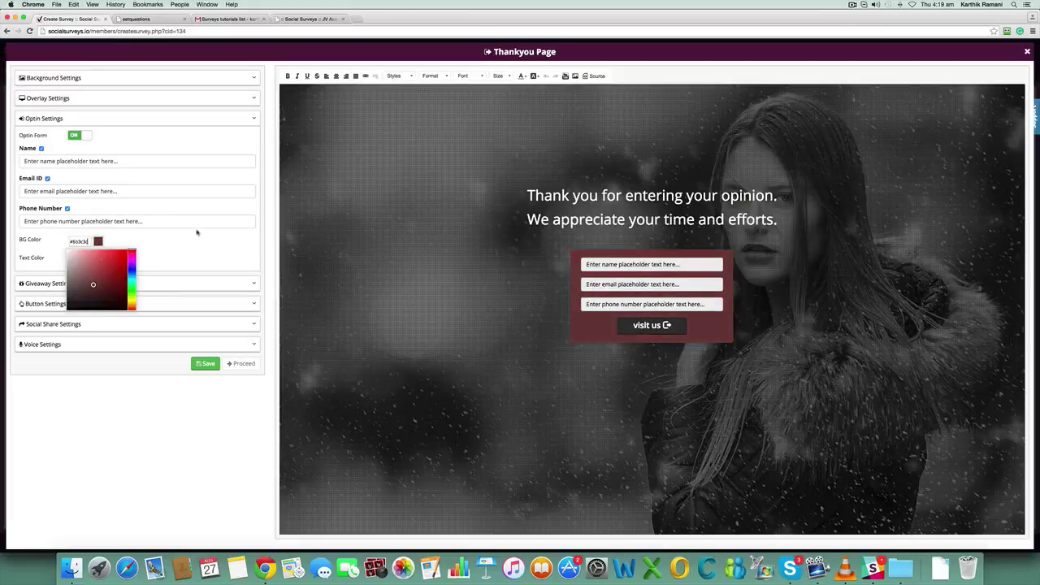
left_click(199, 233)
left_click(97, 259)
left_click(101, 302)
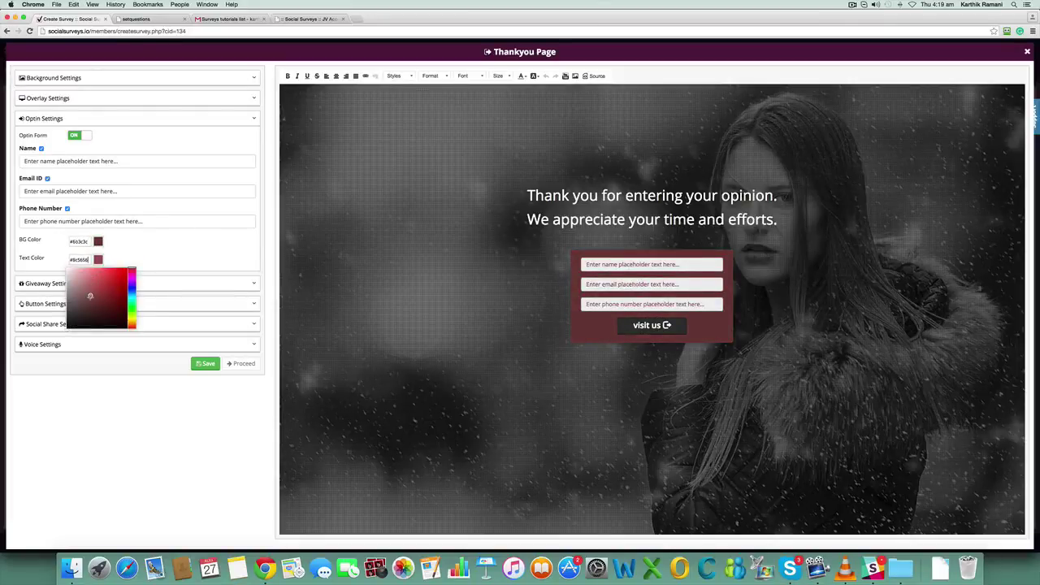
left_click(117, 304)
left_click(47, 284)
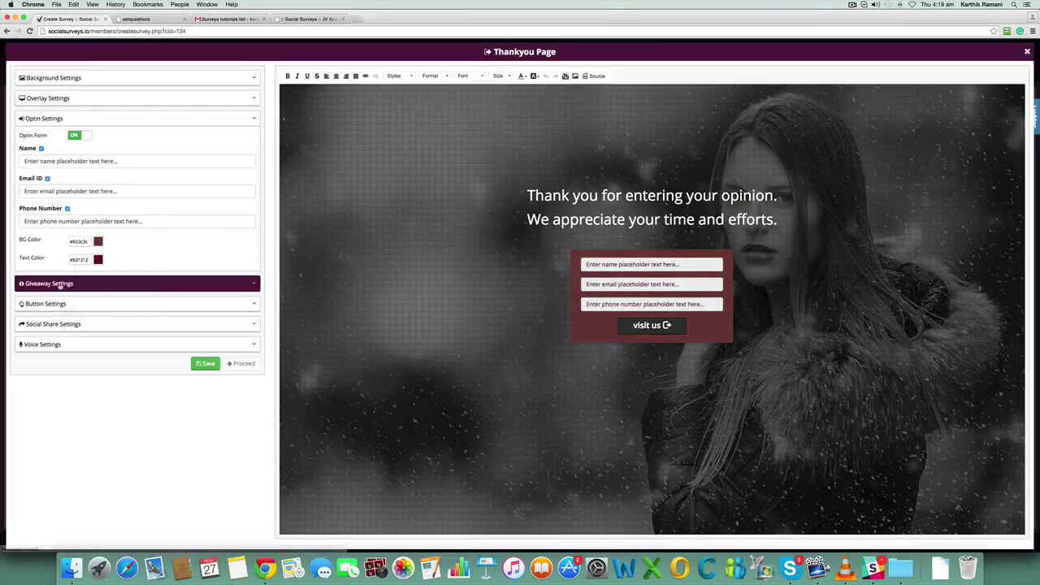
Switch the giveaway on and set its delivery type to Video
left_click(50, 284)
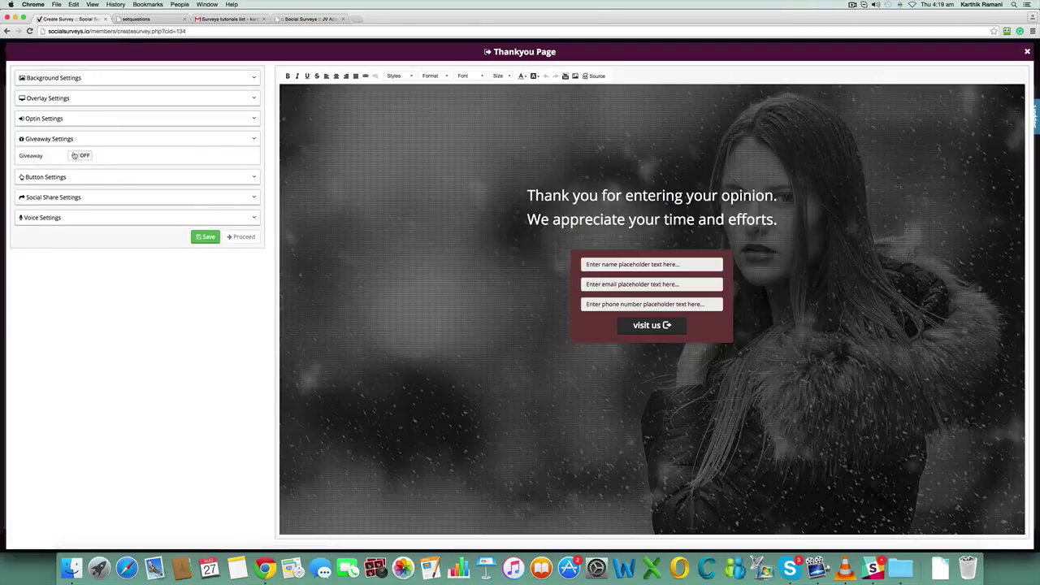
left_click(86, 156)
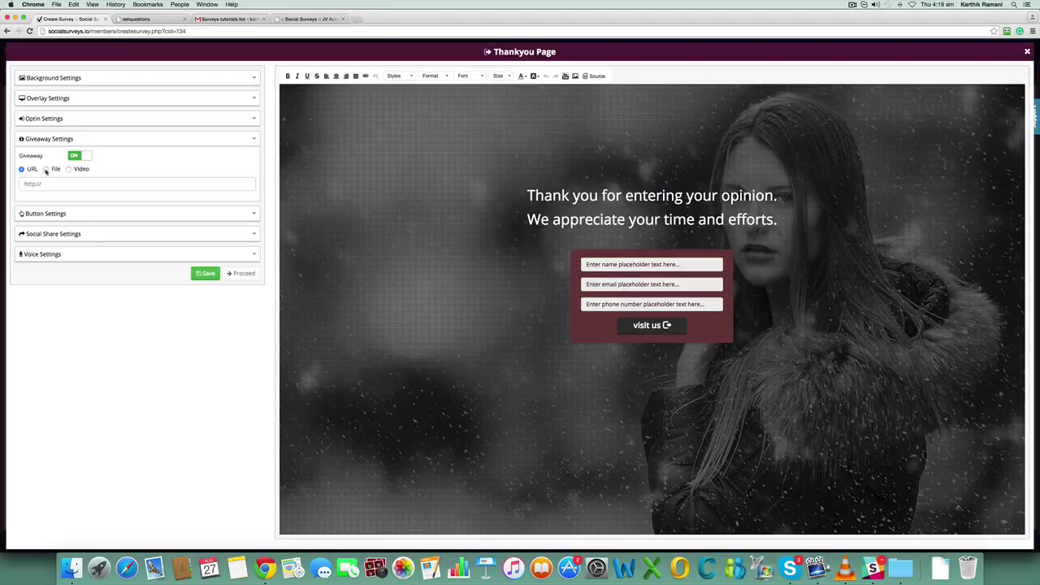
left_click(46, 169)
left_click(26, 170)
left_click(77, 187)
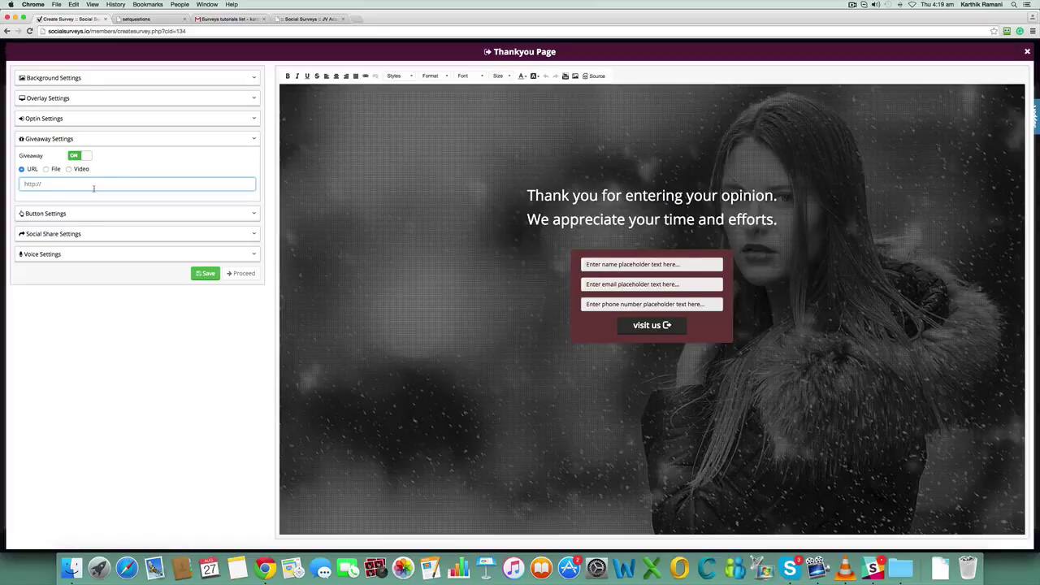
left_click(69, 169)
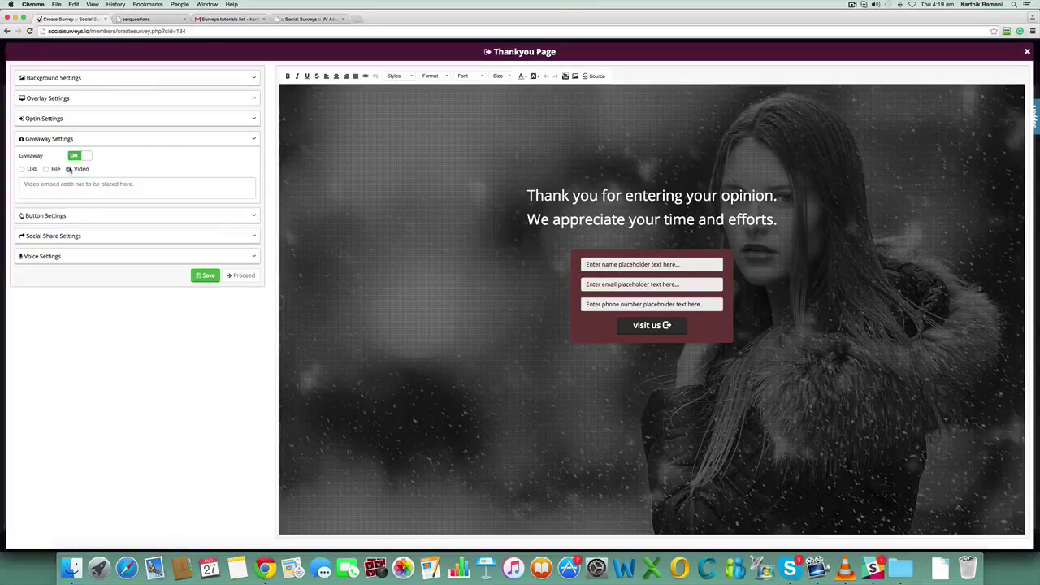
left_click(84, 189)
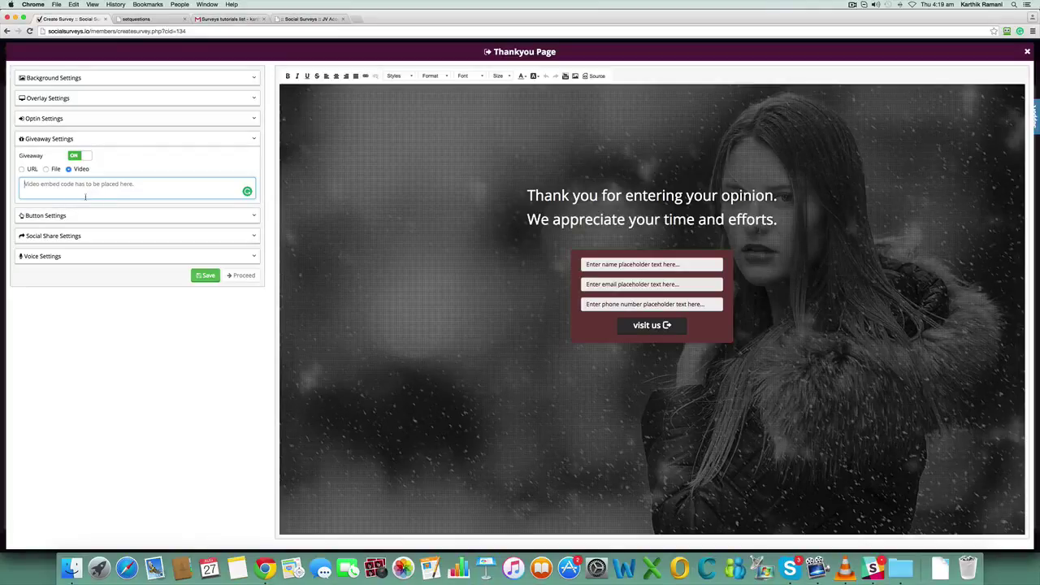
Turn on Facebook Share, Tweet and Google+ buttons in Social Share Settings
left_click(75, 215)
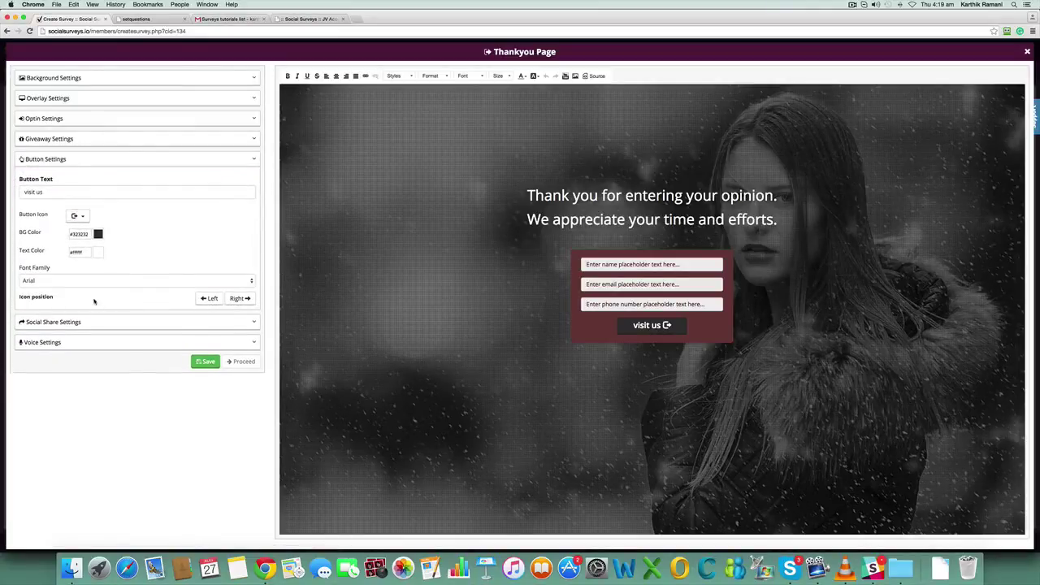
left_click(93, 323)
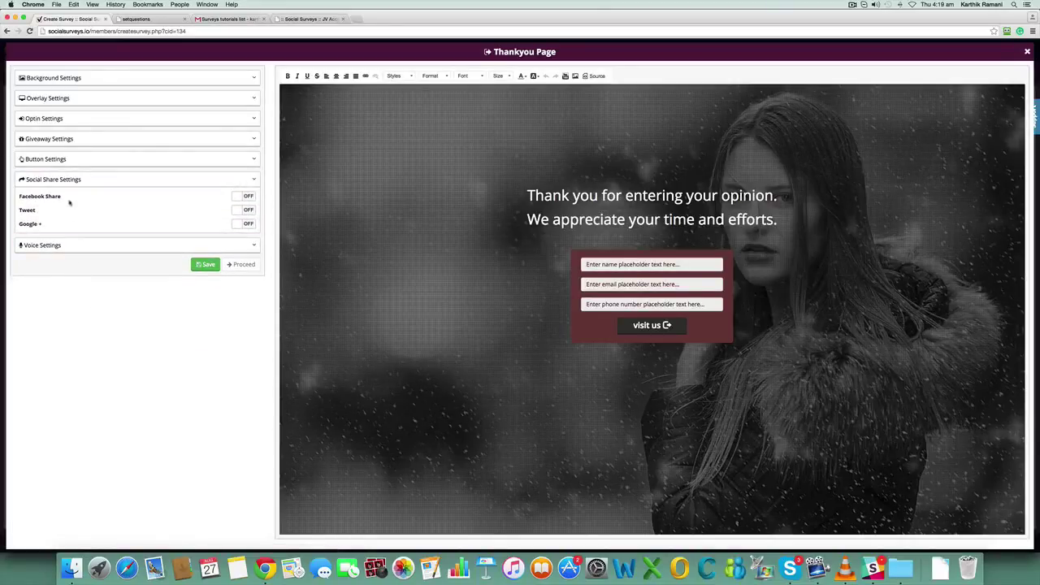
left_click(245, 198)
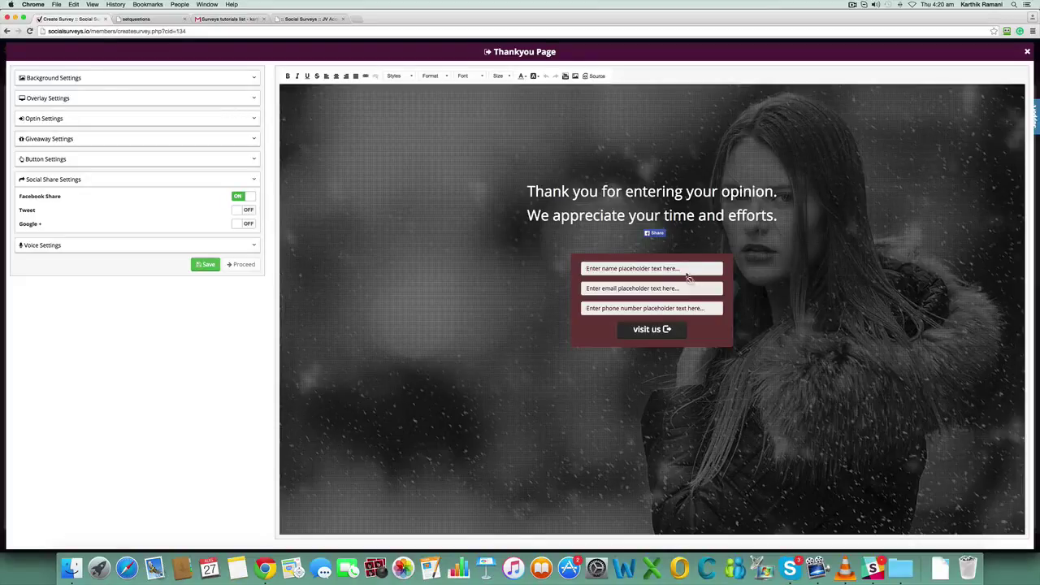
left_click(249, 210)
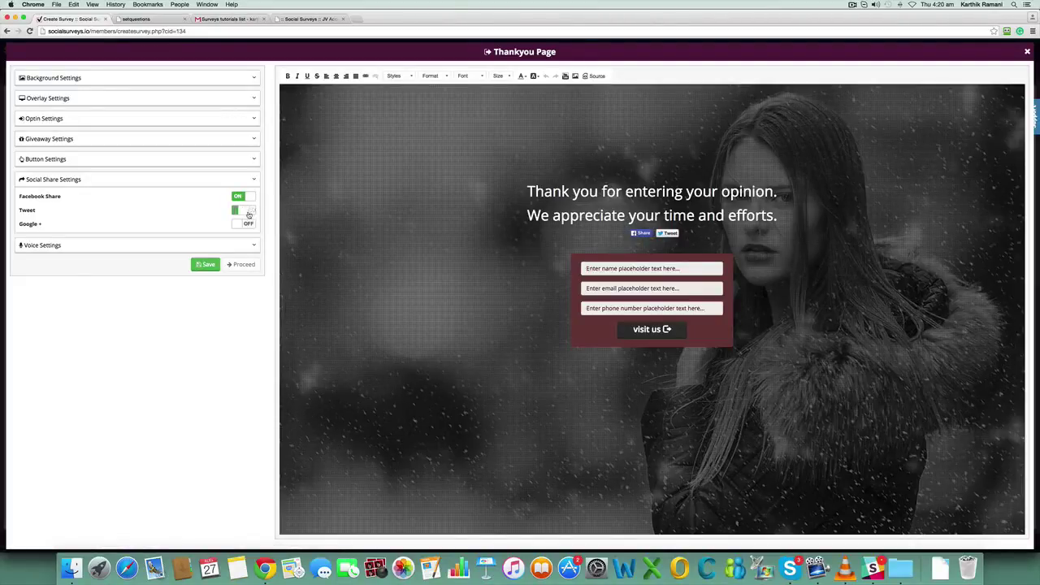
left_click(249, 223)
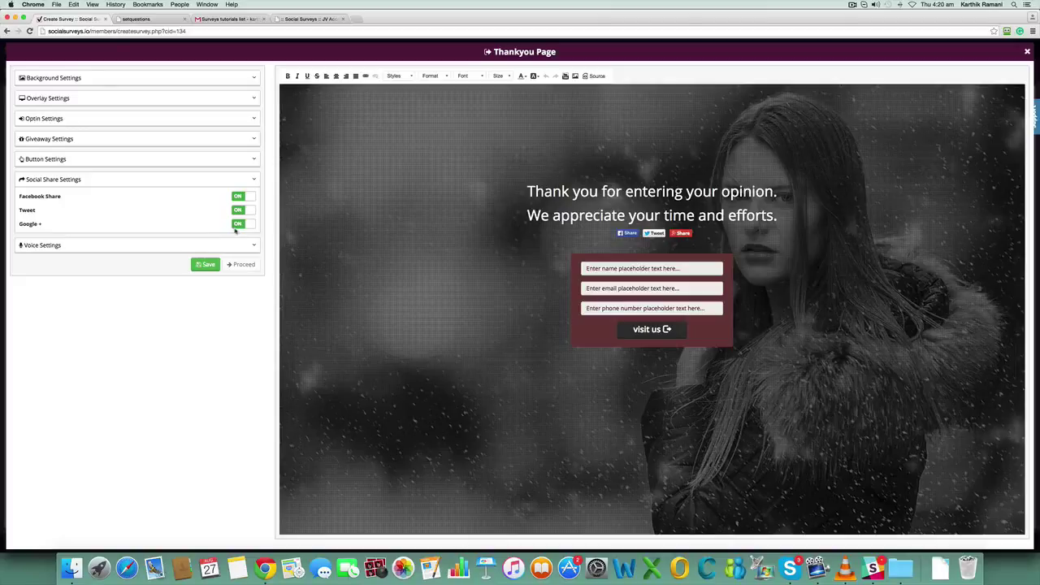
Save the Thankyou Page settings
left_click(225, 244)
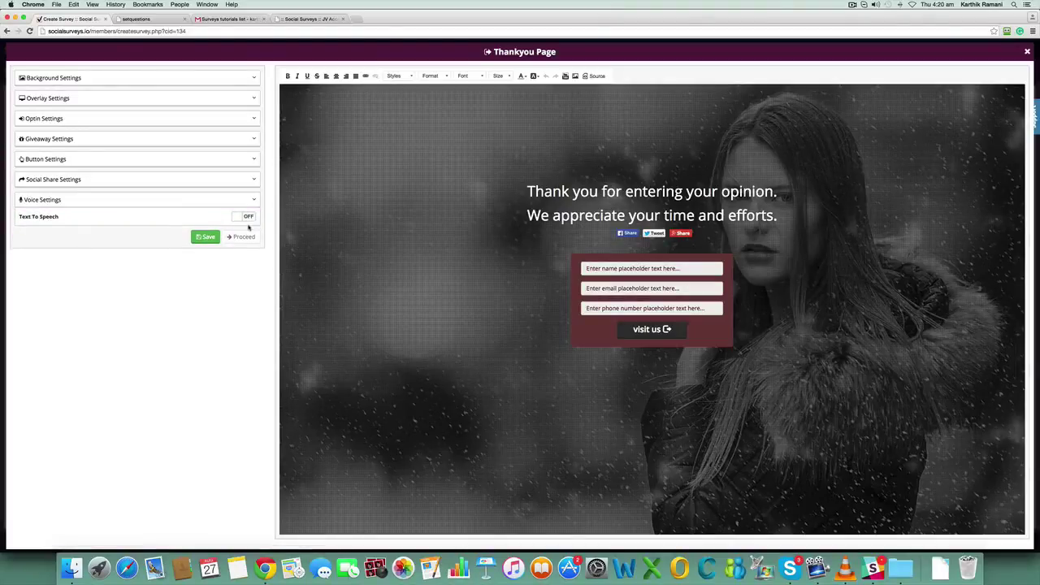
left_click(211, 237)
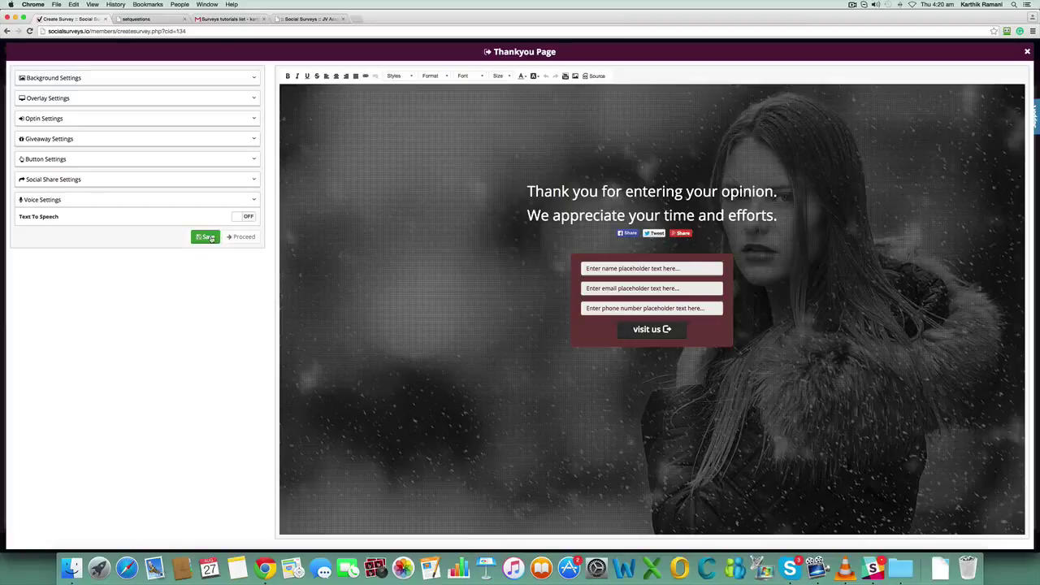
left_click(211, 238)
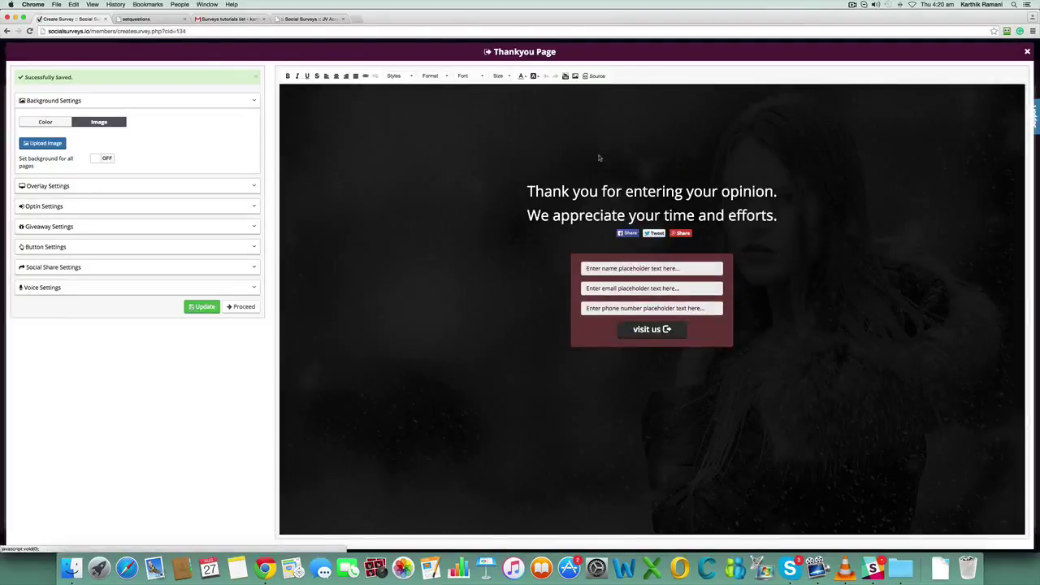
Close the Thankyou Page editor and set the Disqualify Page toggle to Show
left_click(1029, 51)
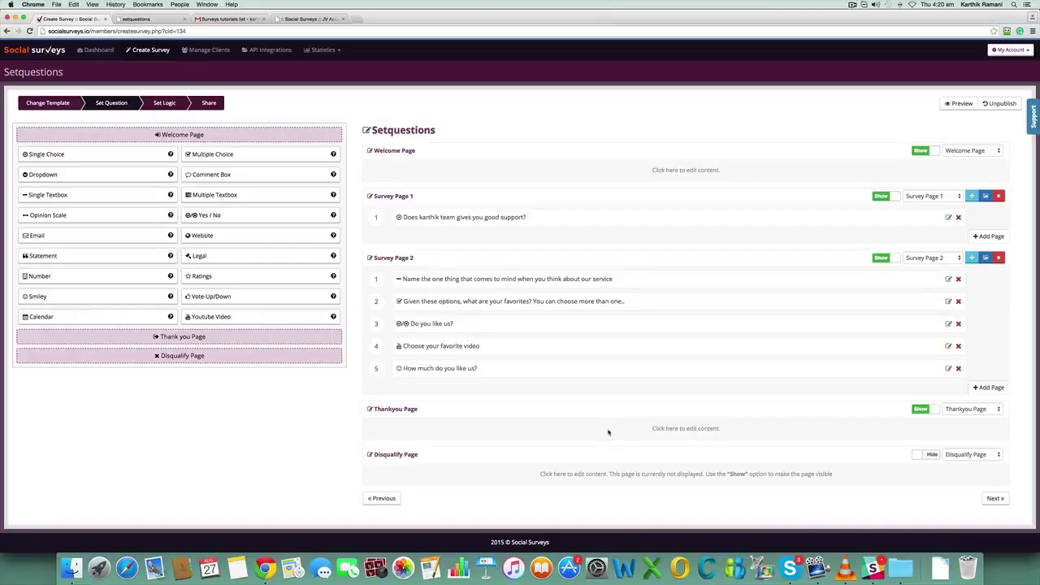
left_click(945, 455)
left_click(925, 457)
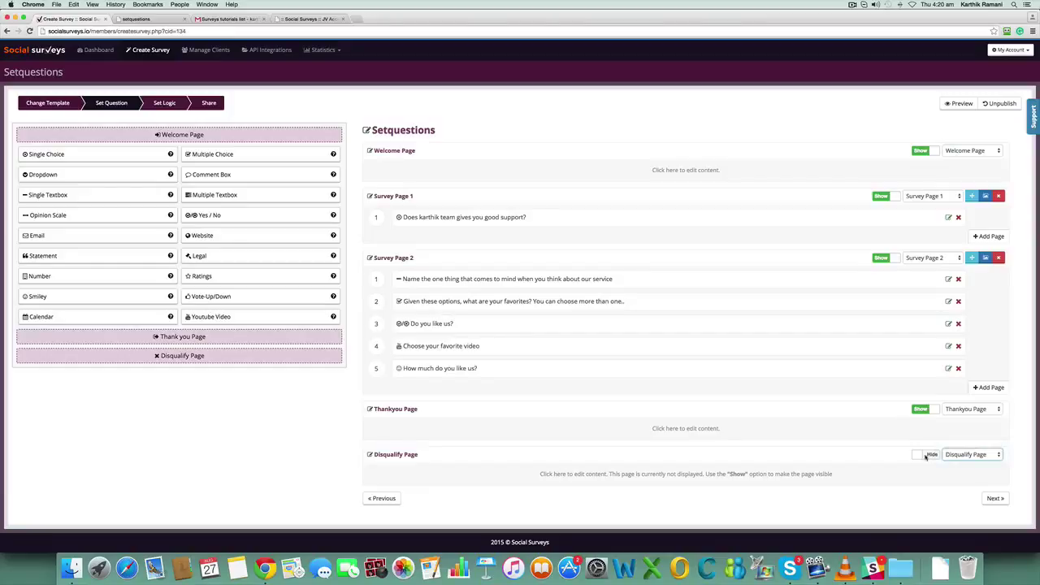
left_click(925, 457)
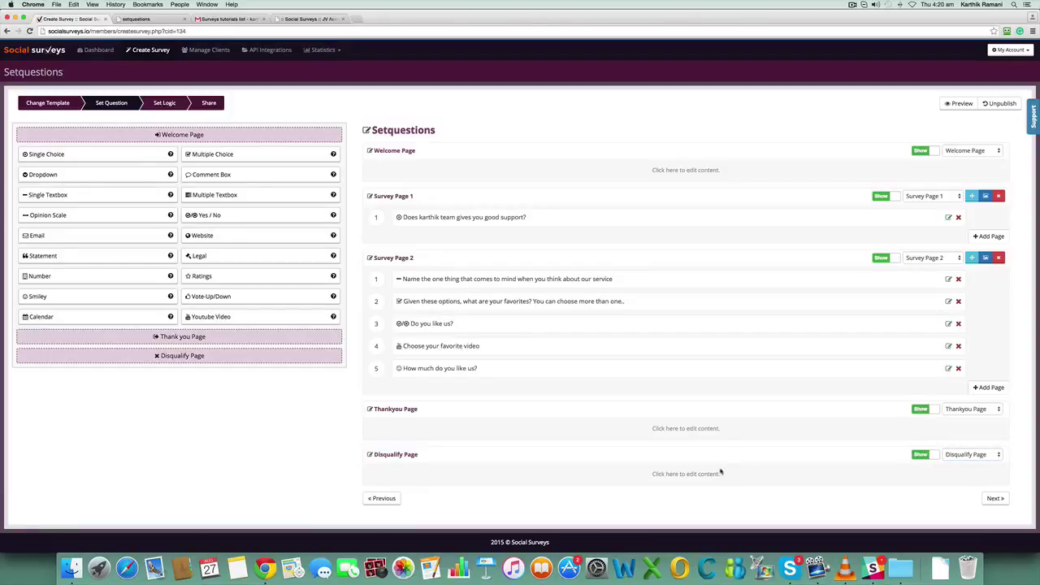
Open the Disqualify Page editor from its 'Click here to edit content' link
left_click(707, 474)
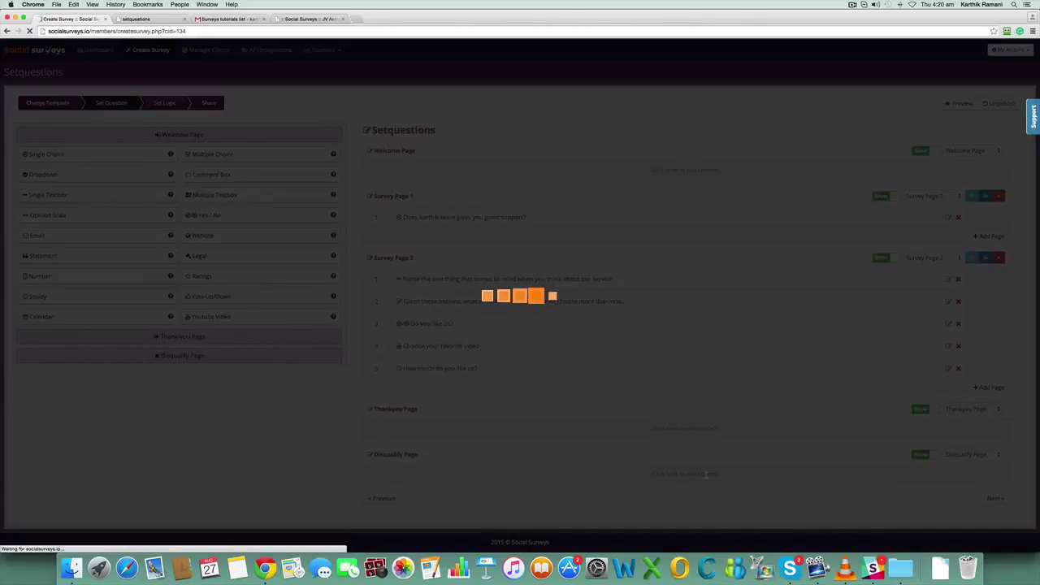